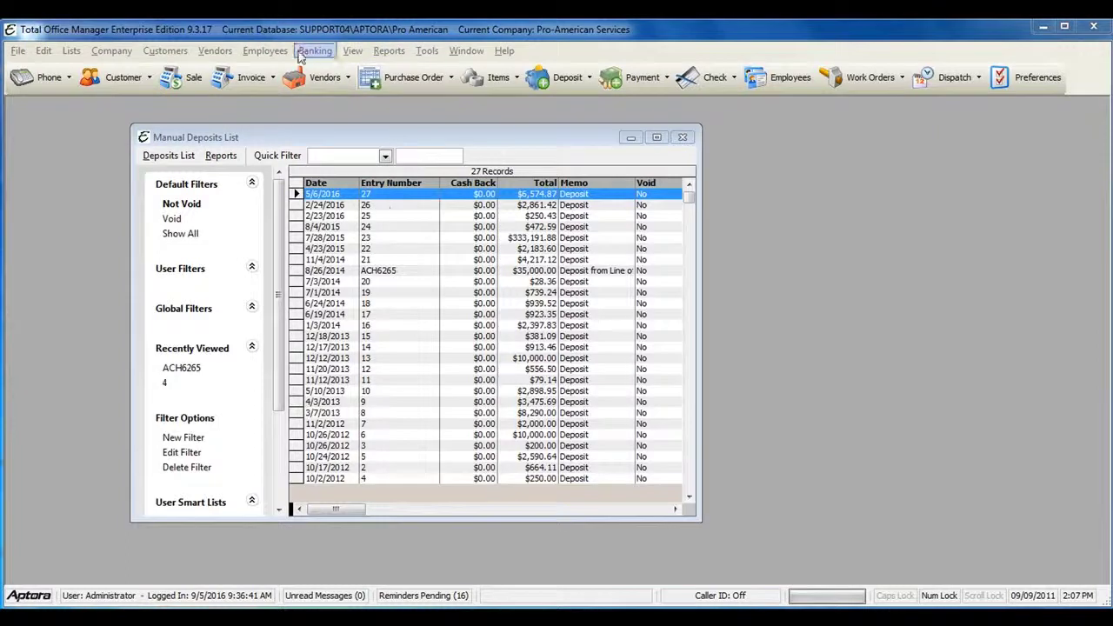
Open the manual deposits list and start a new deposit, dismissing the un-deposited funds notice.
left_click(306, 53)
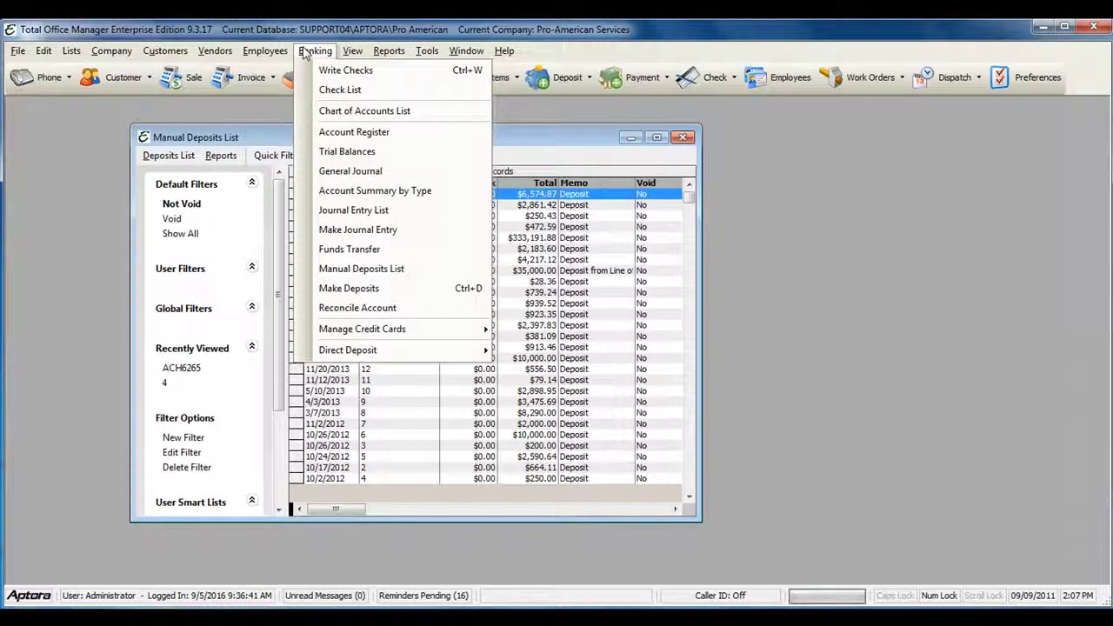
left_click(380, 271)
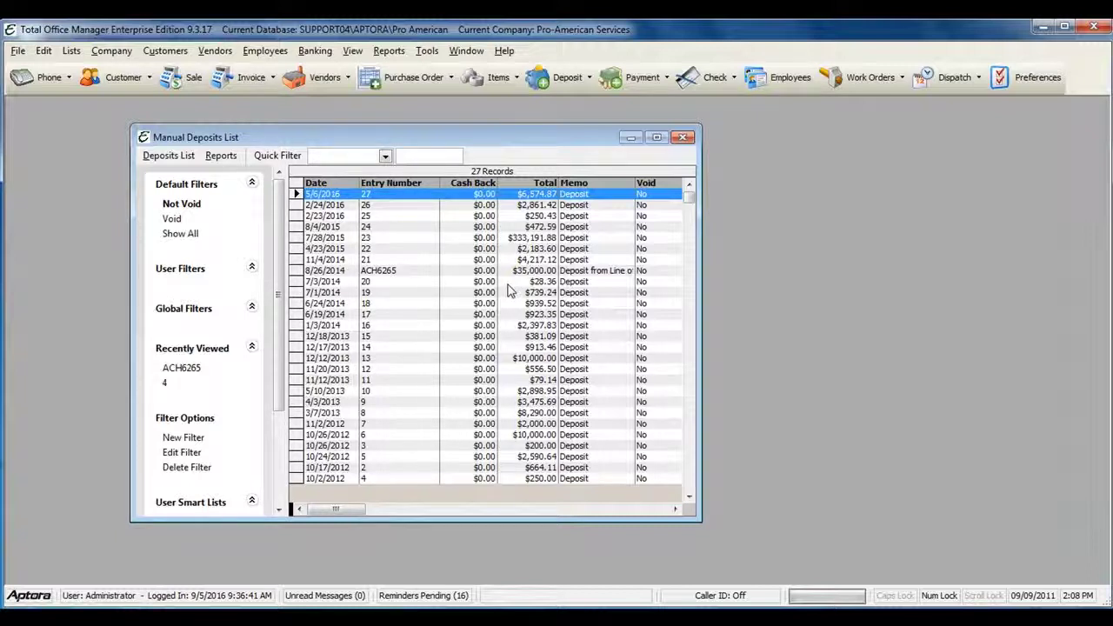
right_click(347, 208)
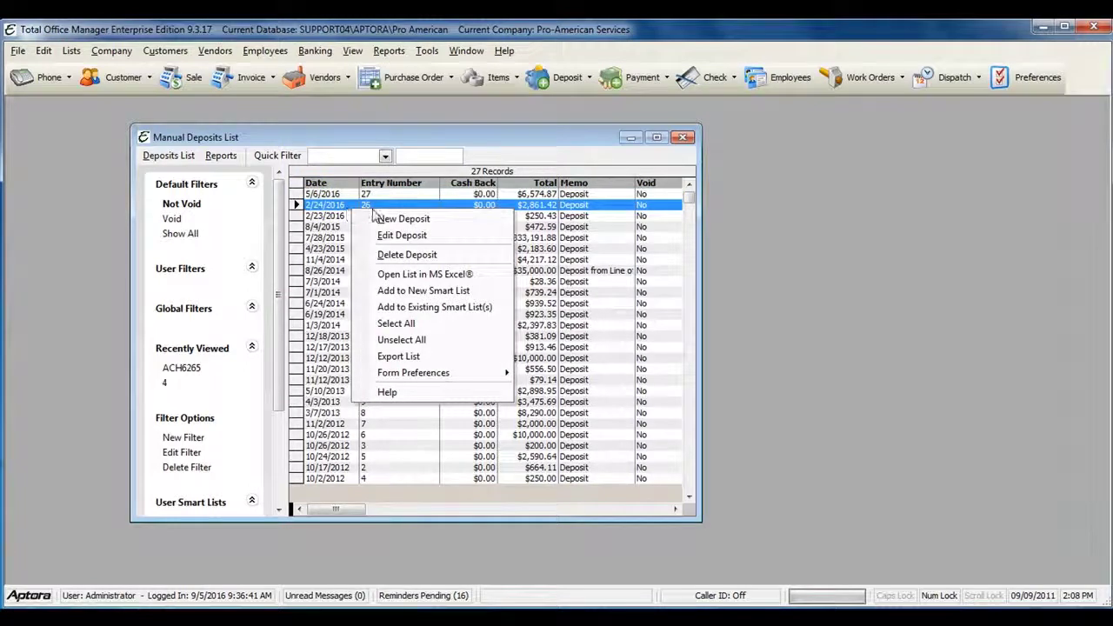
left_click(383, 224)
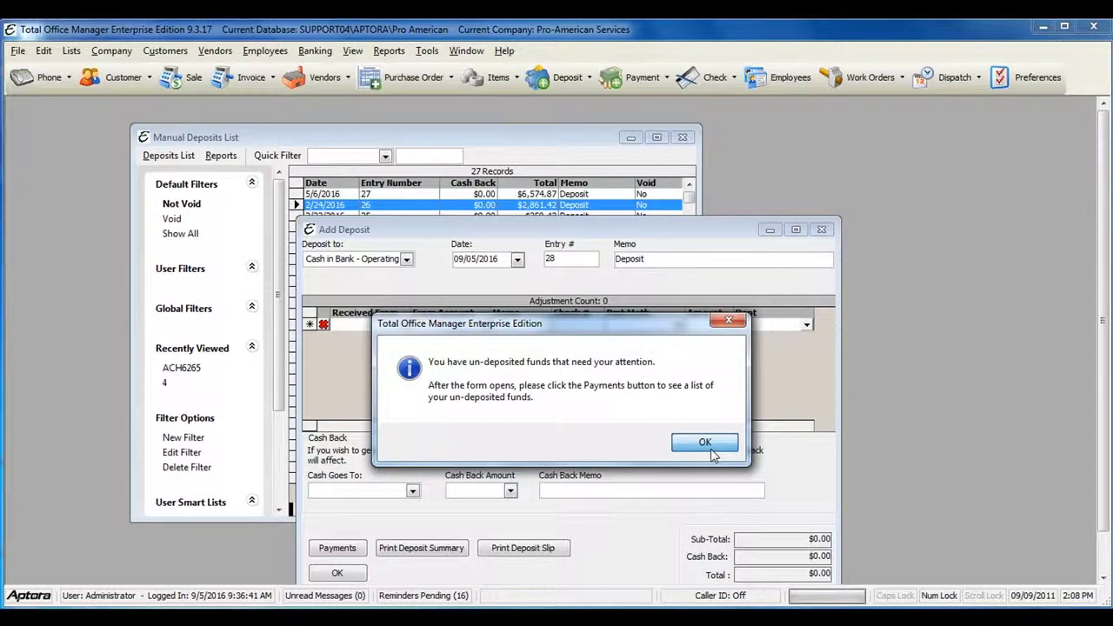
left_click(704, 442)
left_click_drag(521, 233, 456, 125)
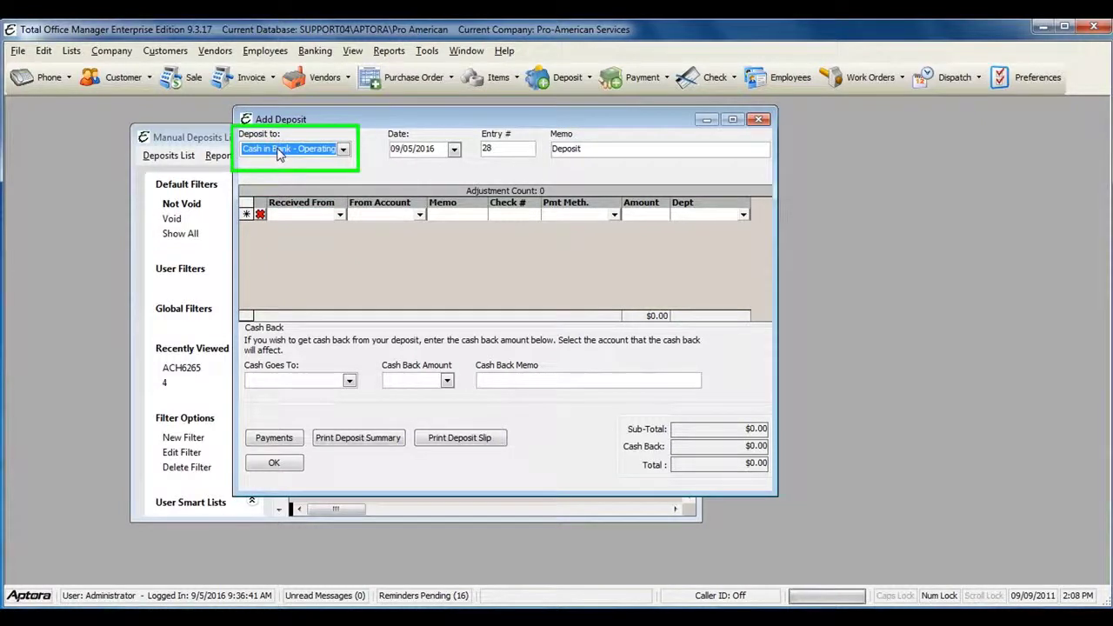
Review the entry number and memo fields of the new deposit.
left_click(519, 148)
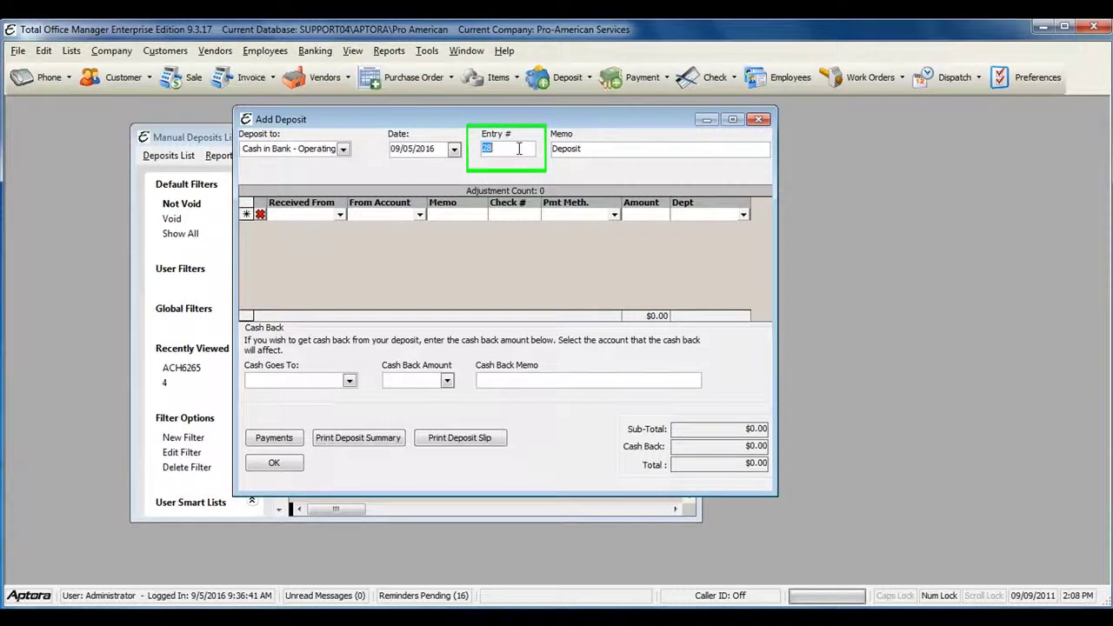
left_click(617, 153)
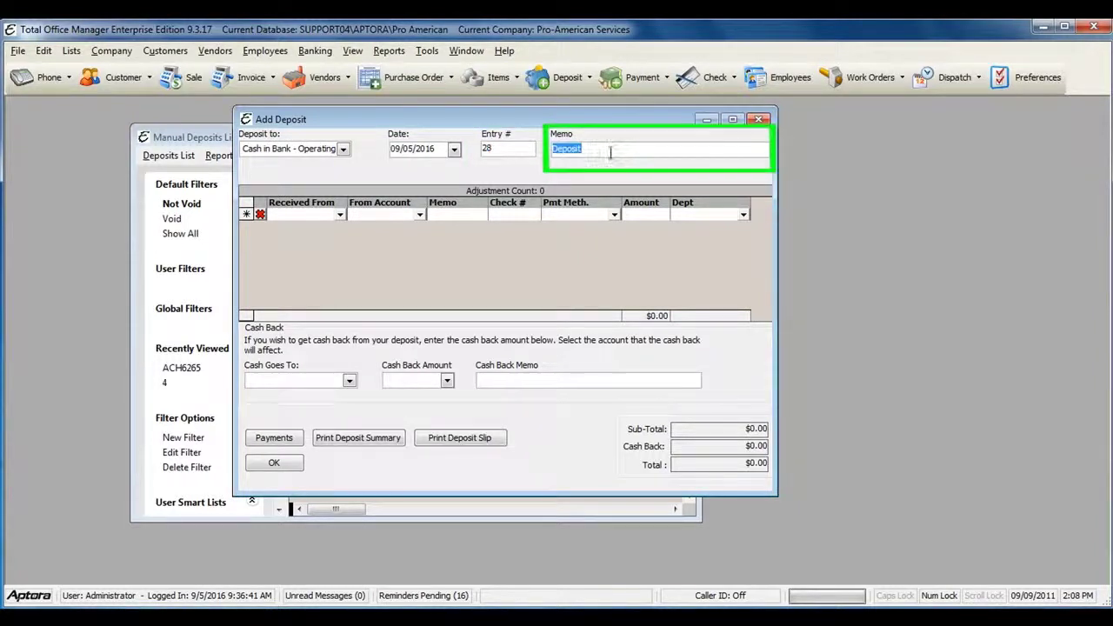
left_click(607, 151)
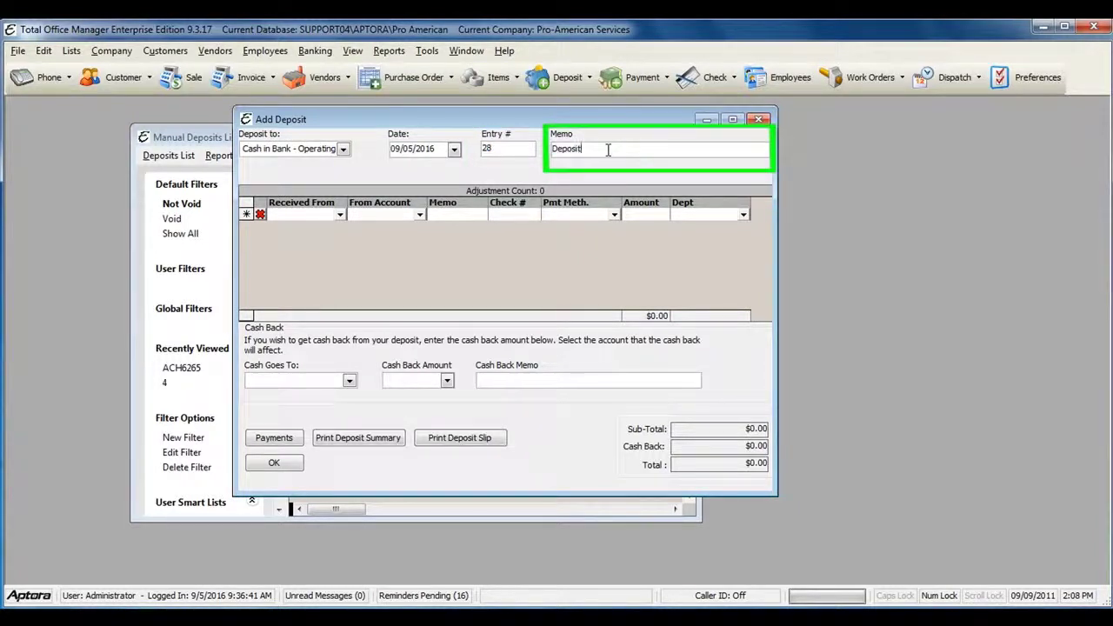
Open the list of un-deposited payments, widen the No. column and review the columns through Amount and Card Type.
left_click(274, 437)
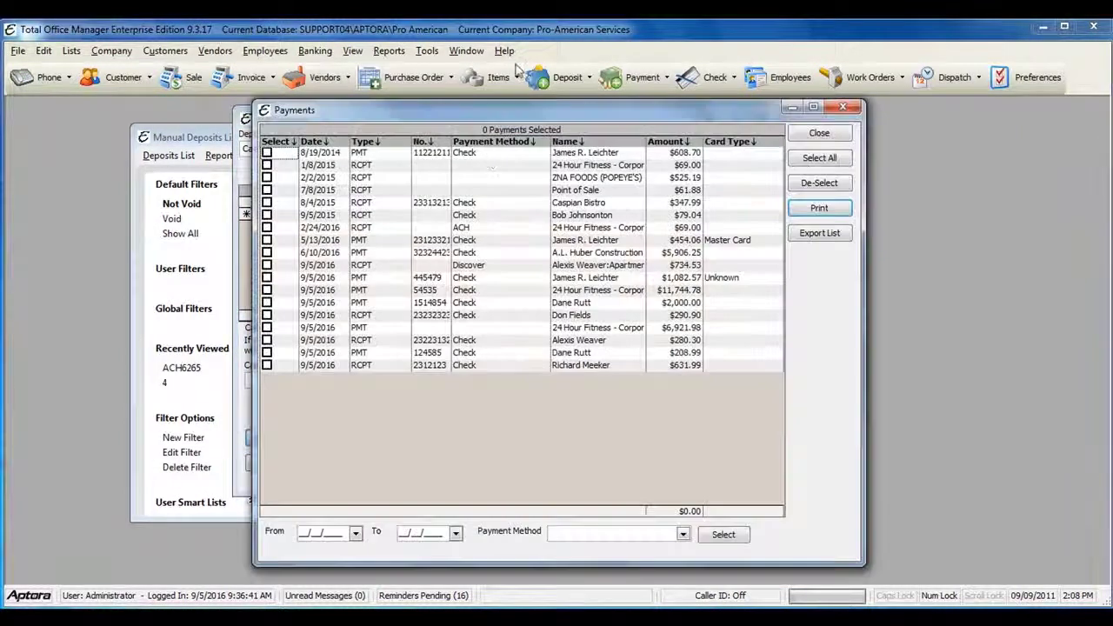
left_click_drag(493, 119, 460, 121)
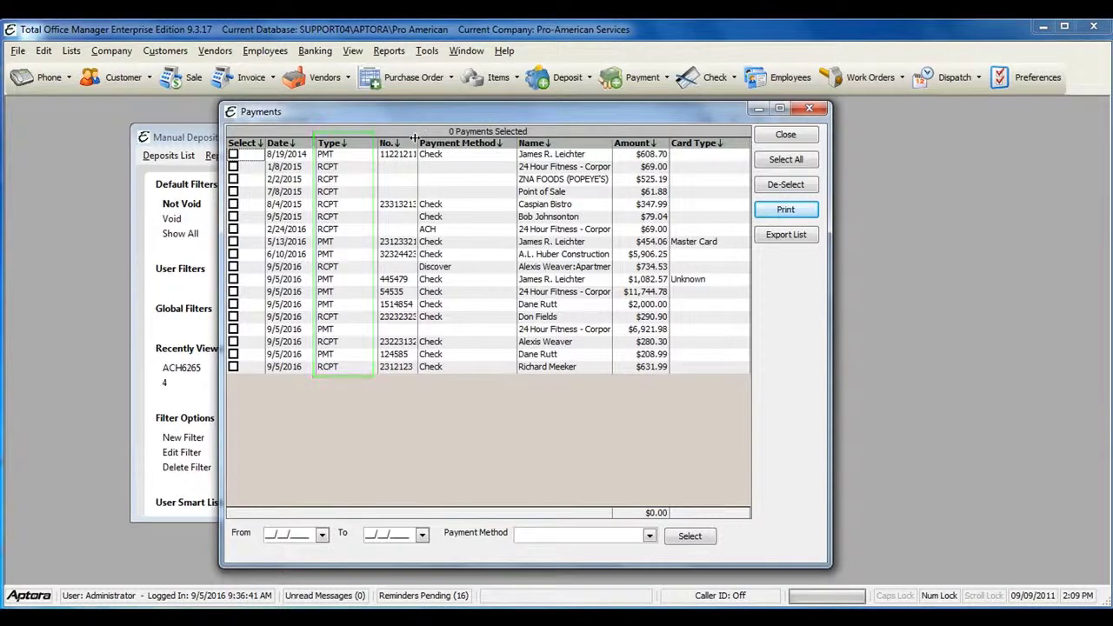
left_click_drag(419, 142, 445, 142)
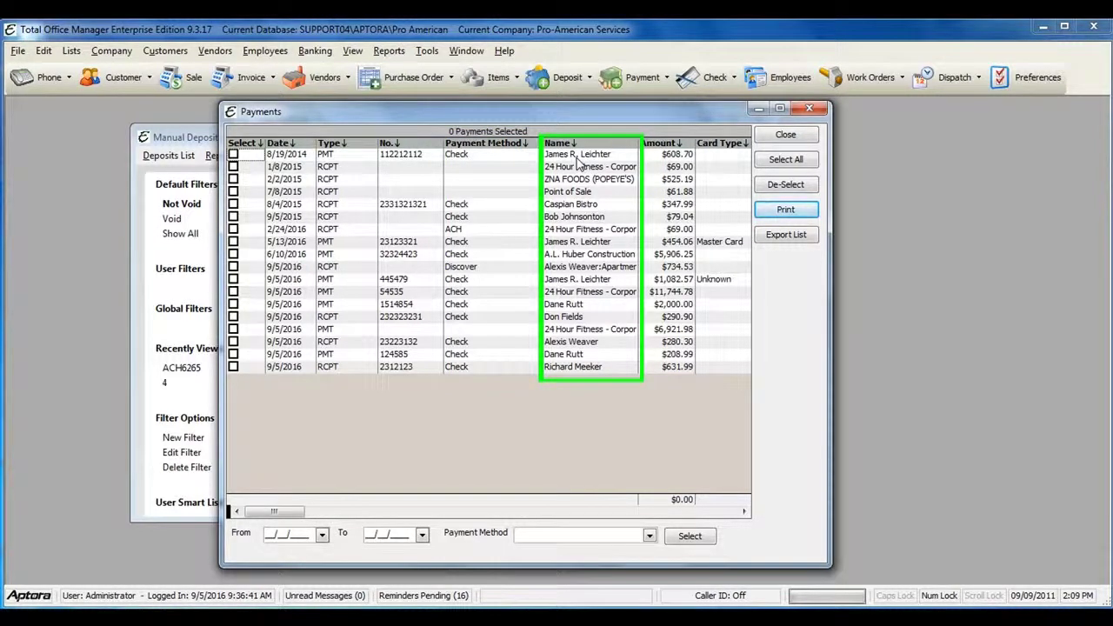
left_click(744, 512)
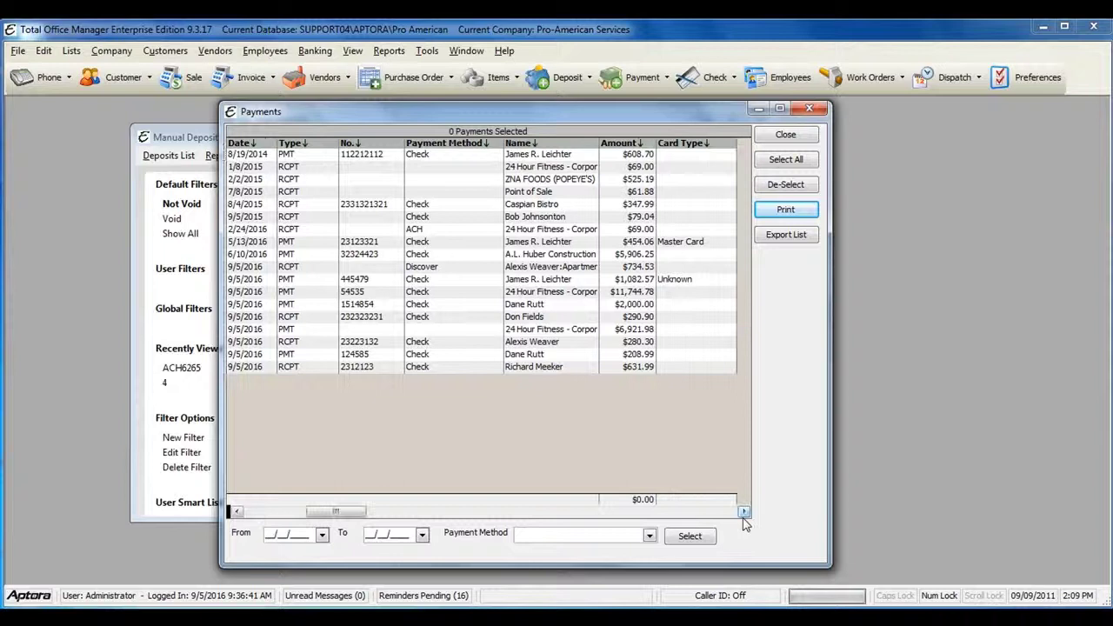
left_click(744, 511)
left_click(566, 153)
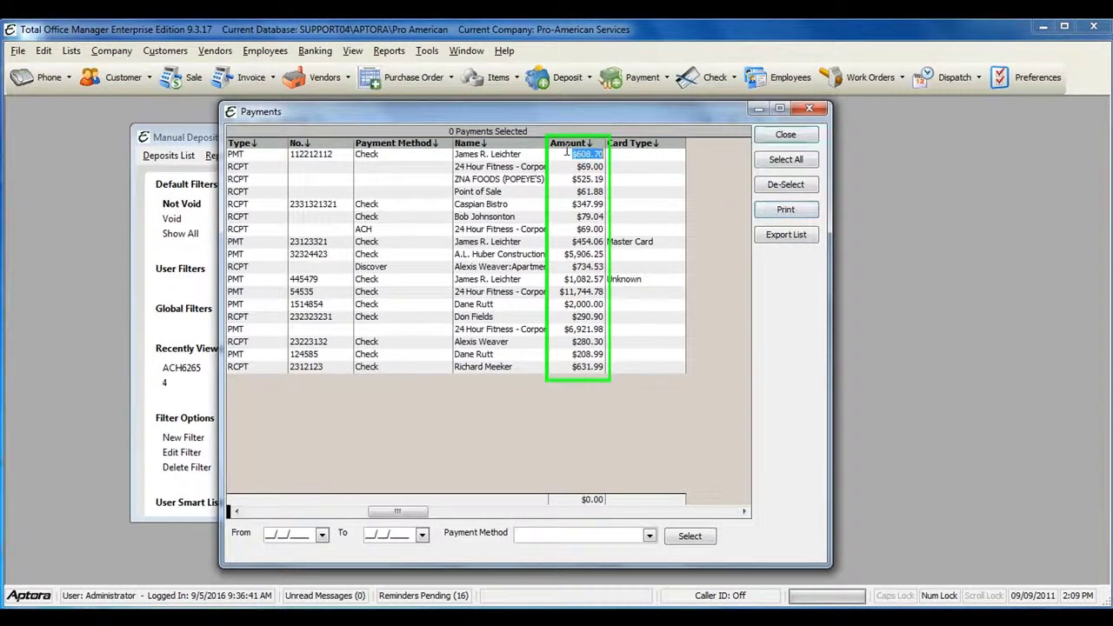
left_click(644, 154)
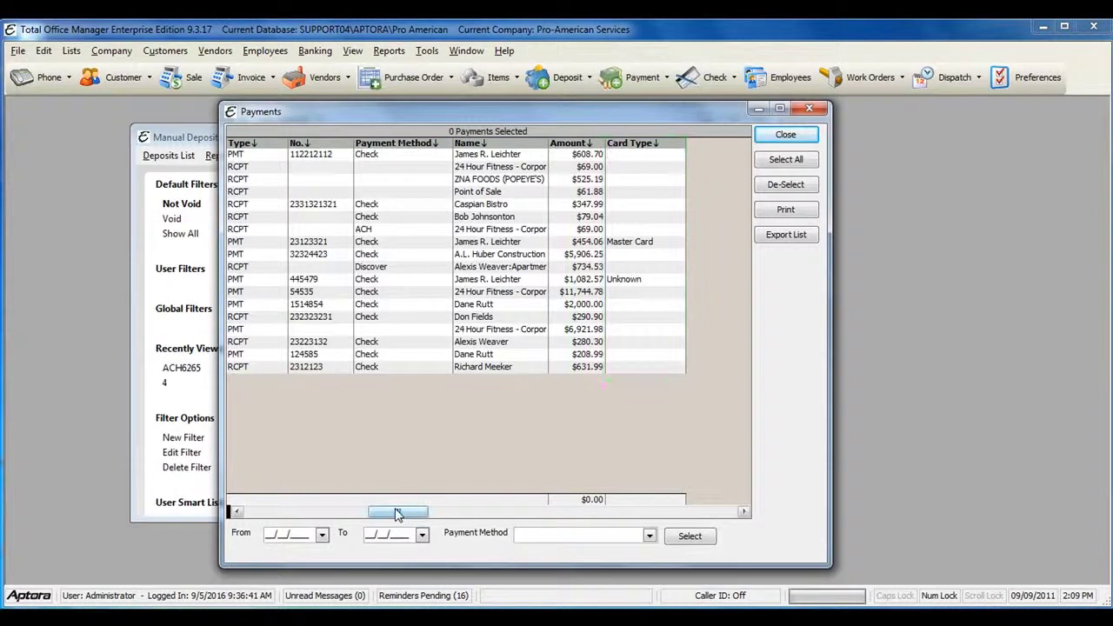
left_click_drag(387, 512, 252, 513)
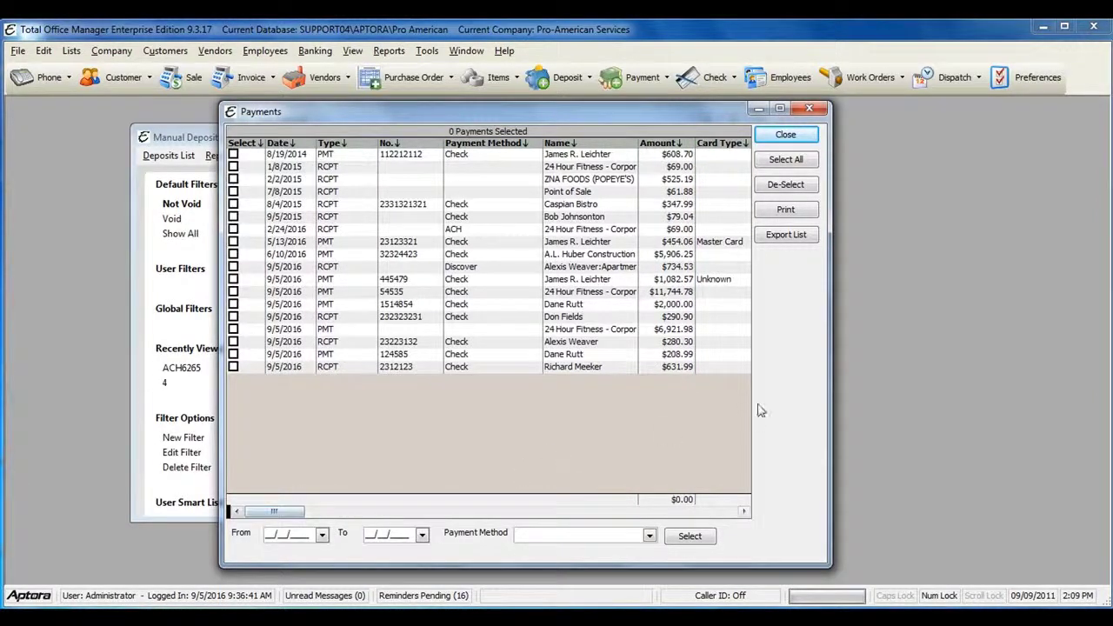
Mark the first four payments in the list individually for deposit.
left_click(233, 154)
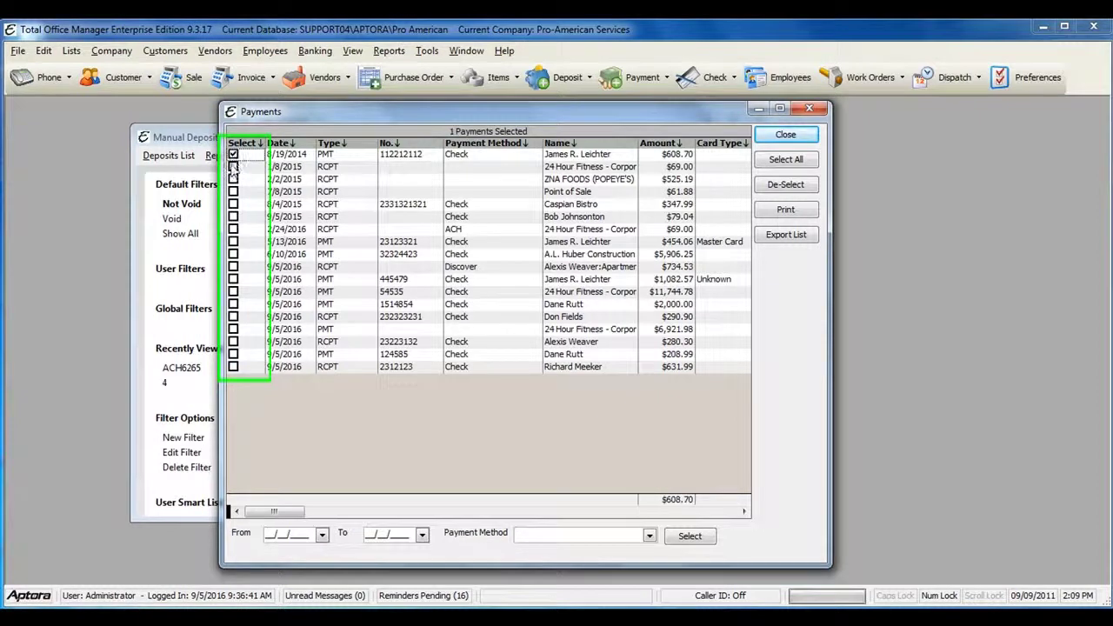
left_click(233, 166)
left_click(233, 178)
left_click(233, 191)
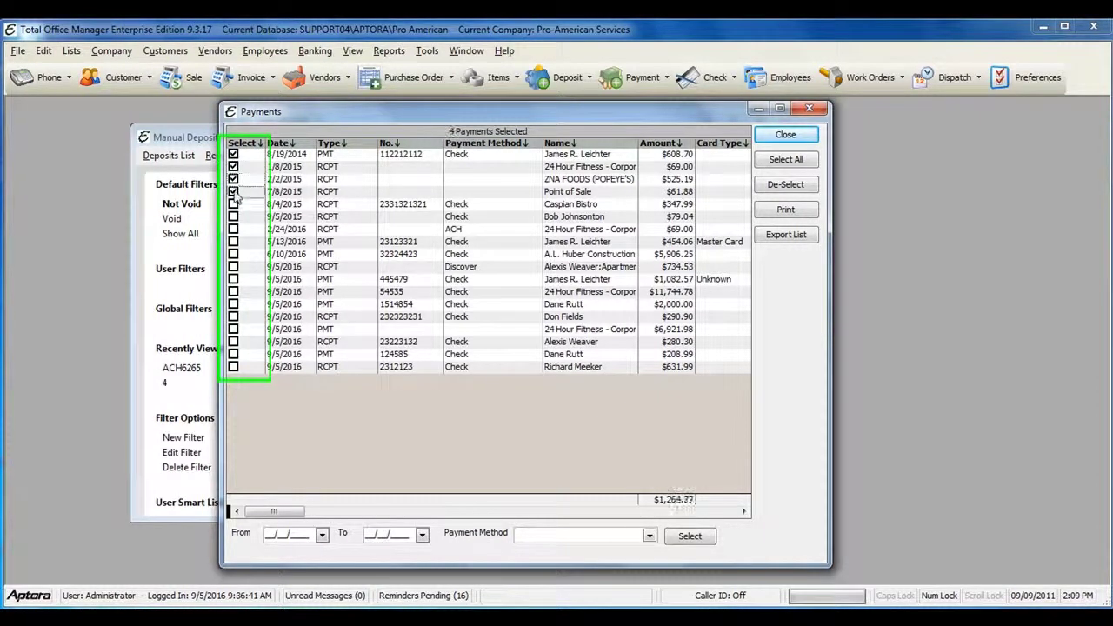
Select all un-deposited payments and close the payments list to add them to the deposit.
left_click(783, 161)
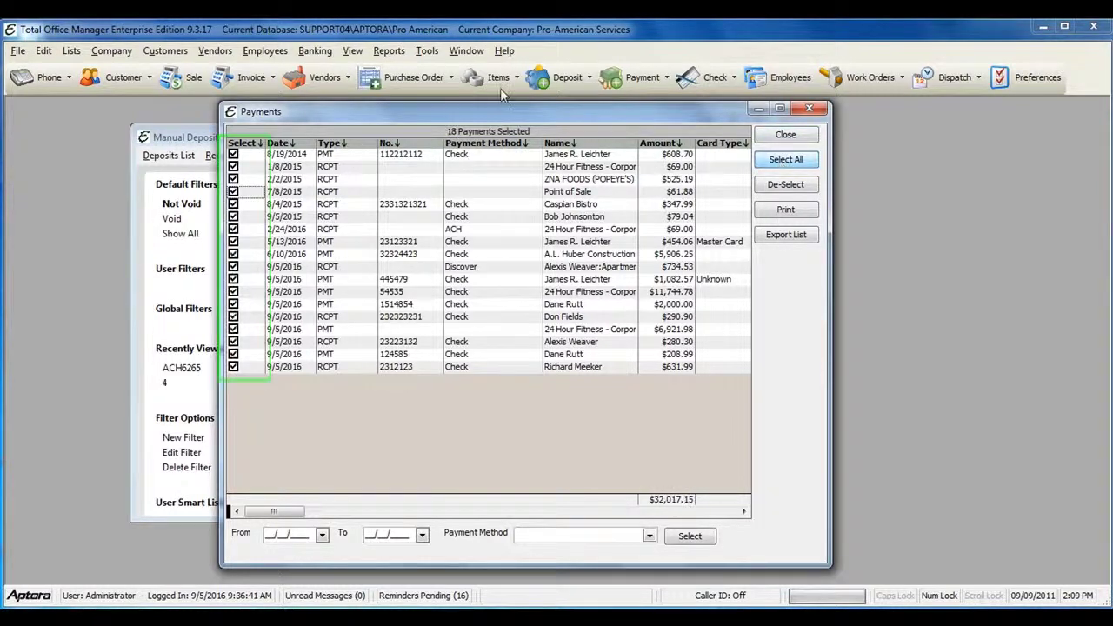
left_click_drag(492, 115, 442, 121)
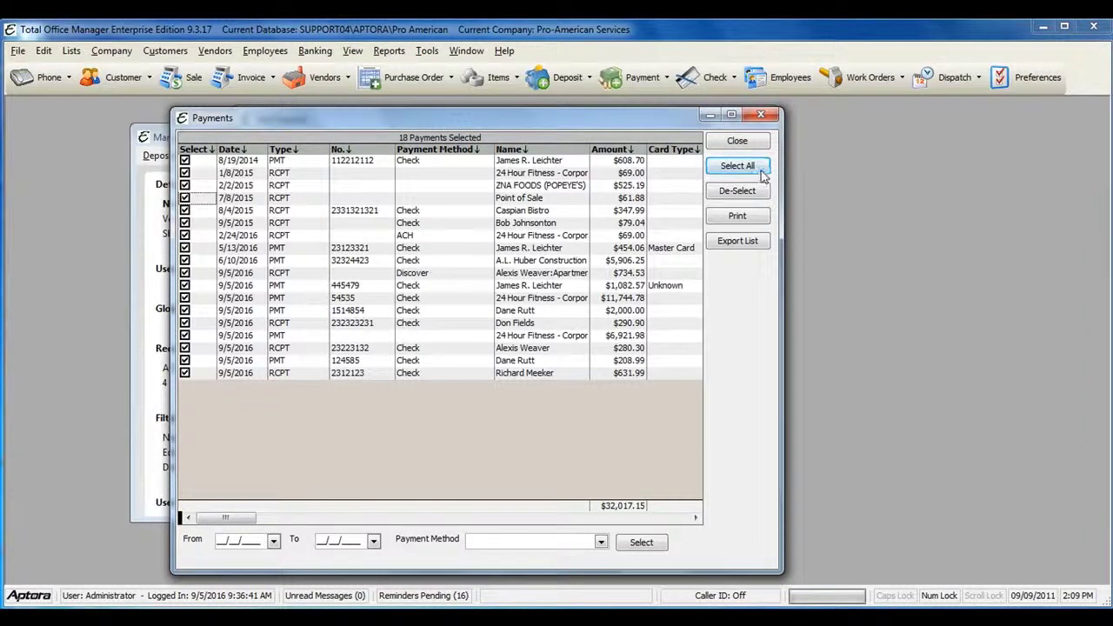
left_click(738, 143)
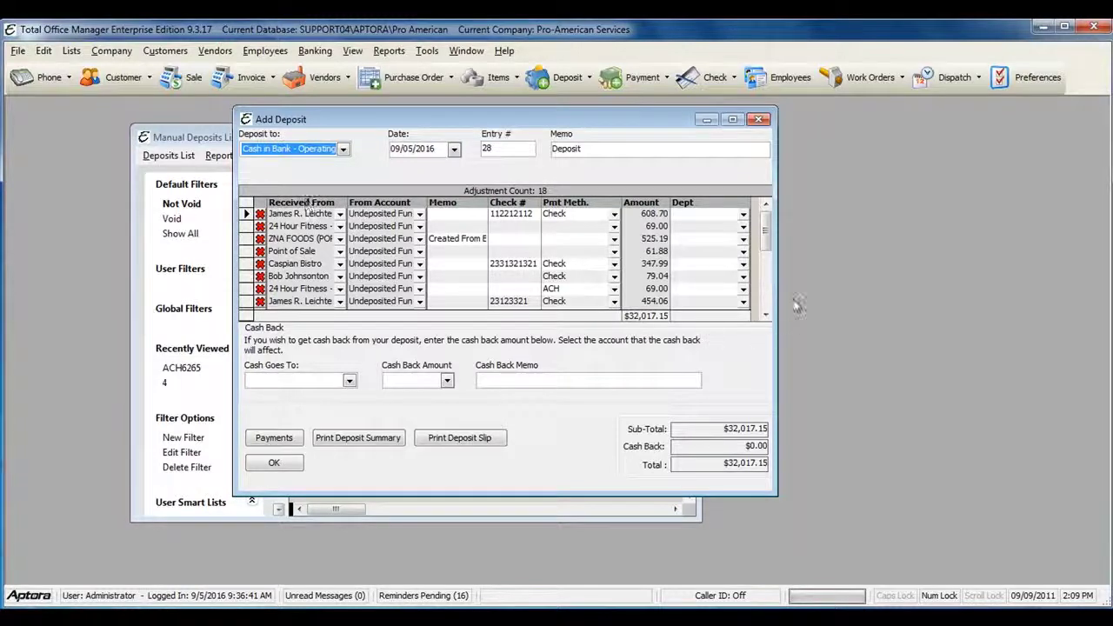
Review the deposit's payment lines, the cash back account choices and the cash back amount calculator.
scroll(757, 239, "down", 4)
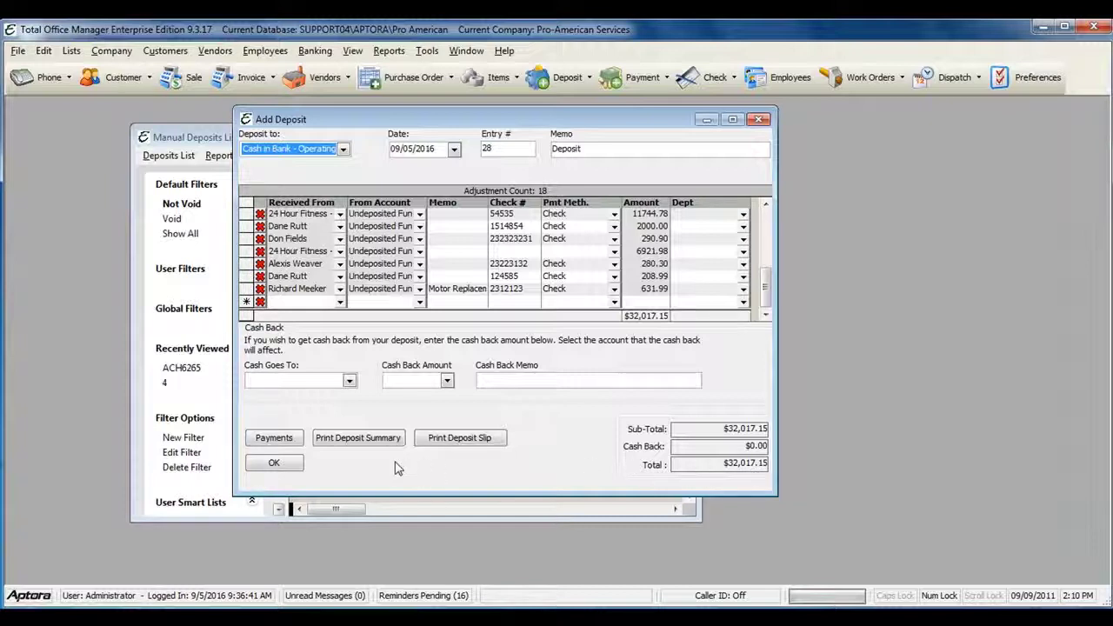
left_click(349, 381)
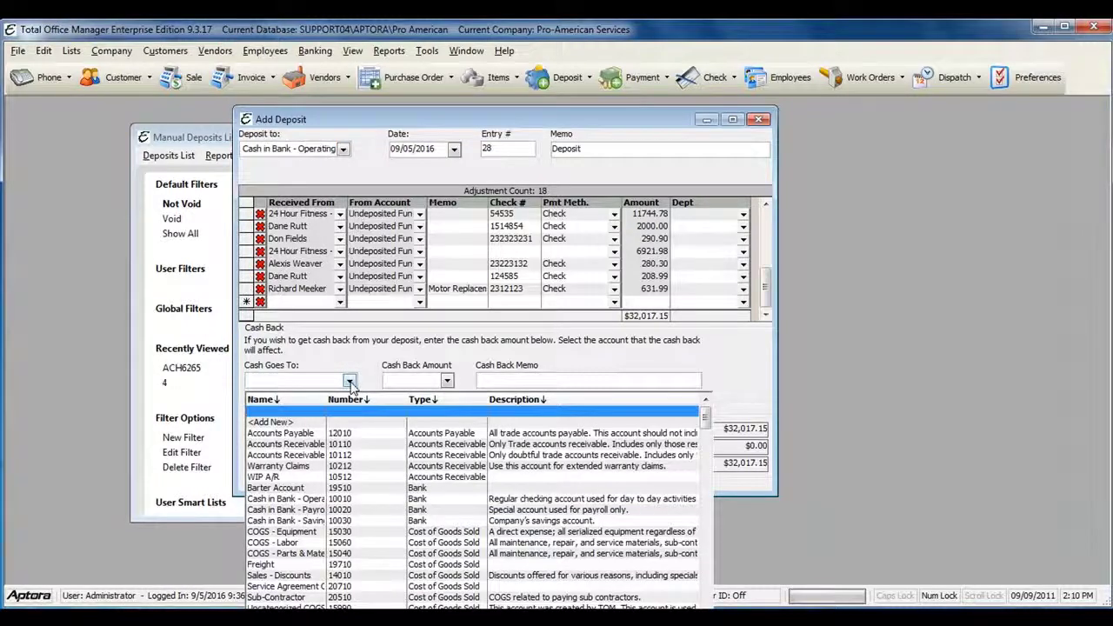
left_click(348, 381)
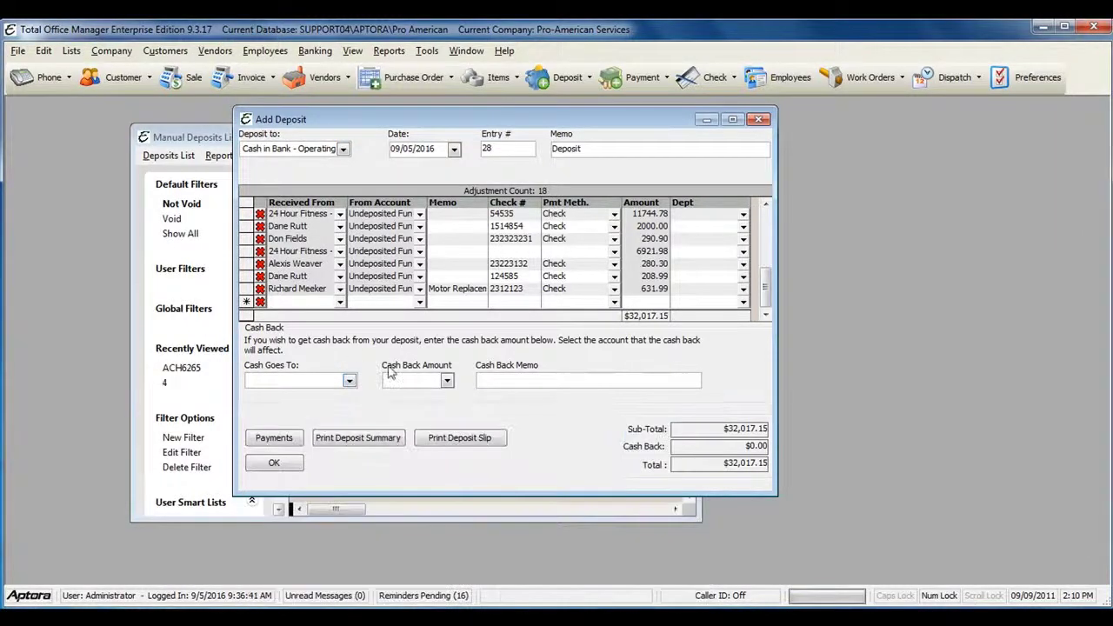
left_click(447, 380)
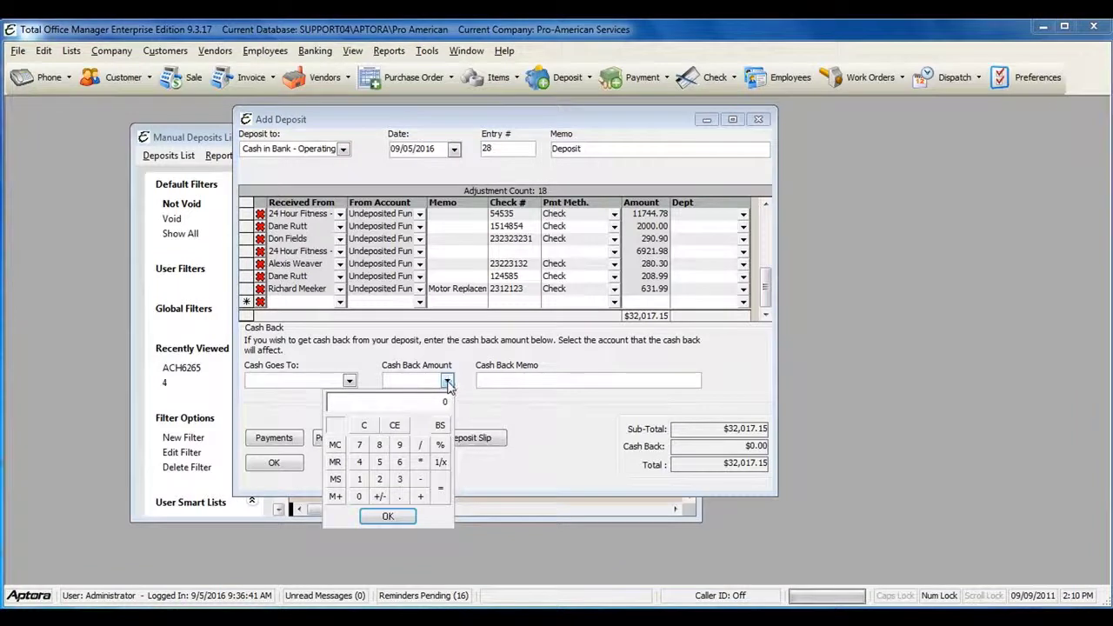
left_click(448, 384)
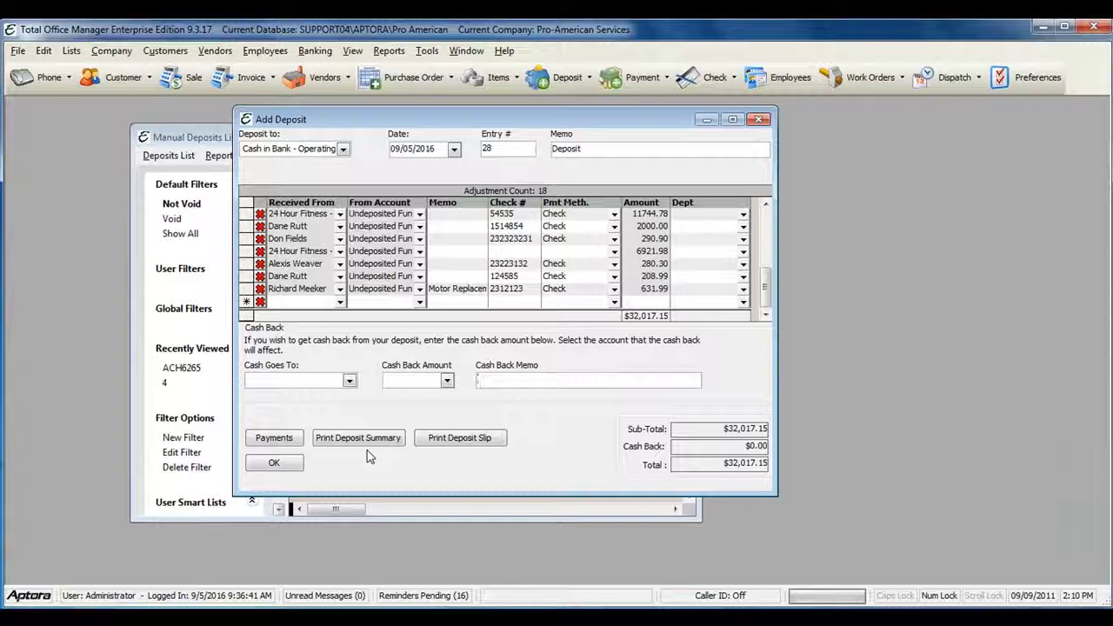
Preview the deposit slip in a shortened window, examine its check numbers and amounts, and close the preview.
left_click(452, 439)
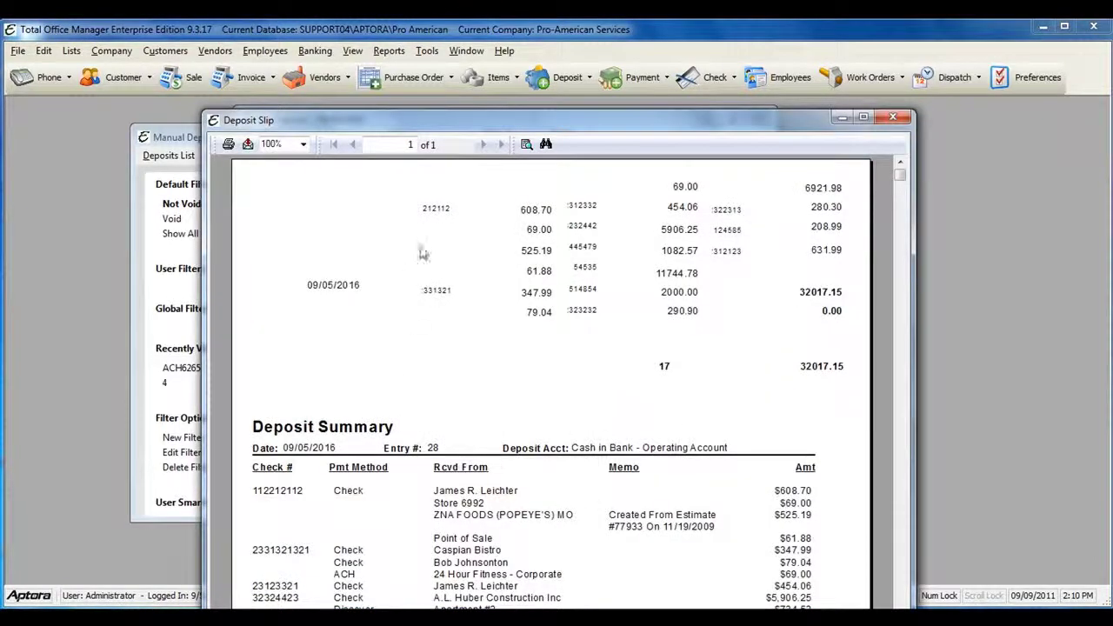
left_click_drag(477, 128, 457, 124)
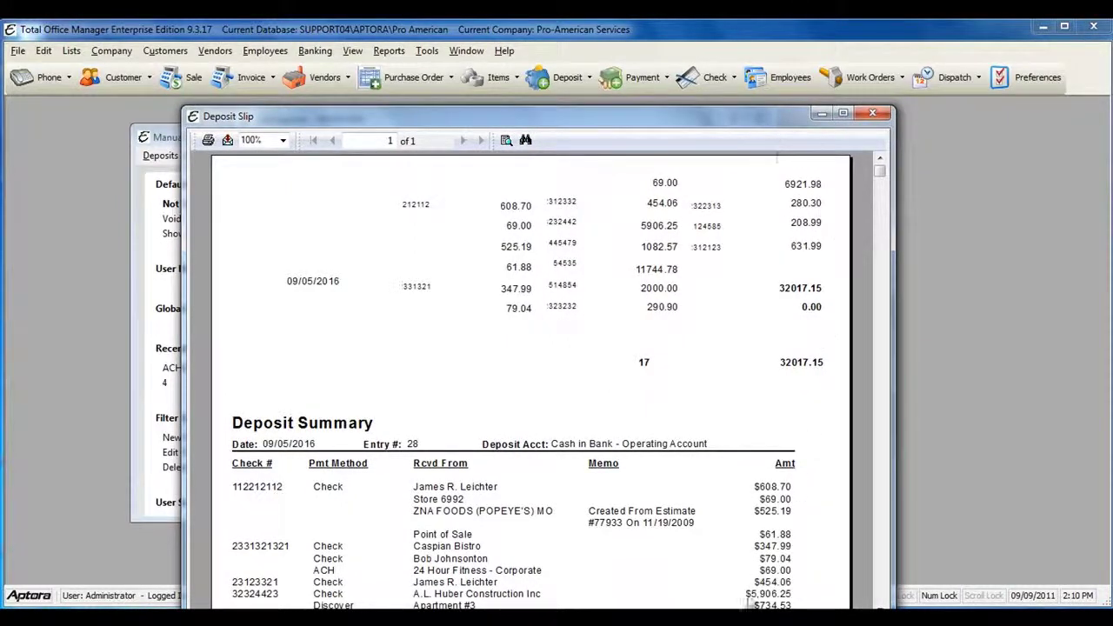
left_click_drag(713, 609, 714, 505)
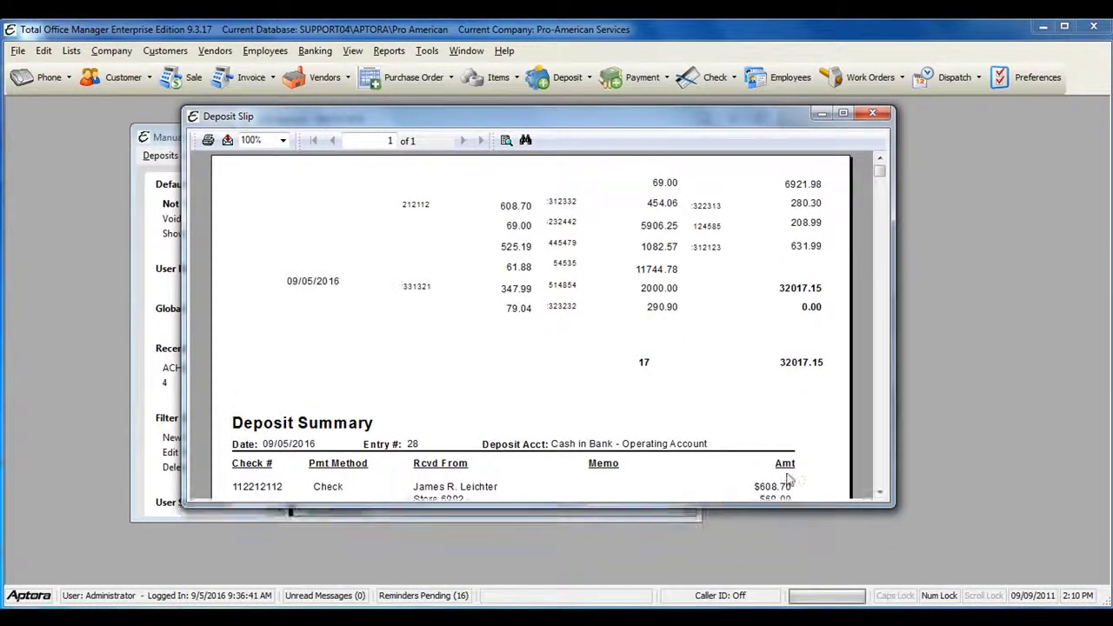
mouse_move(881, 176)
left_mouse_down()
mouse_move(882, 478)
mouse_move(895, 388)
mouse_move(865, 174)
left_mouse_up()
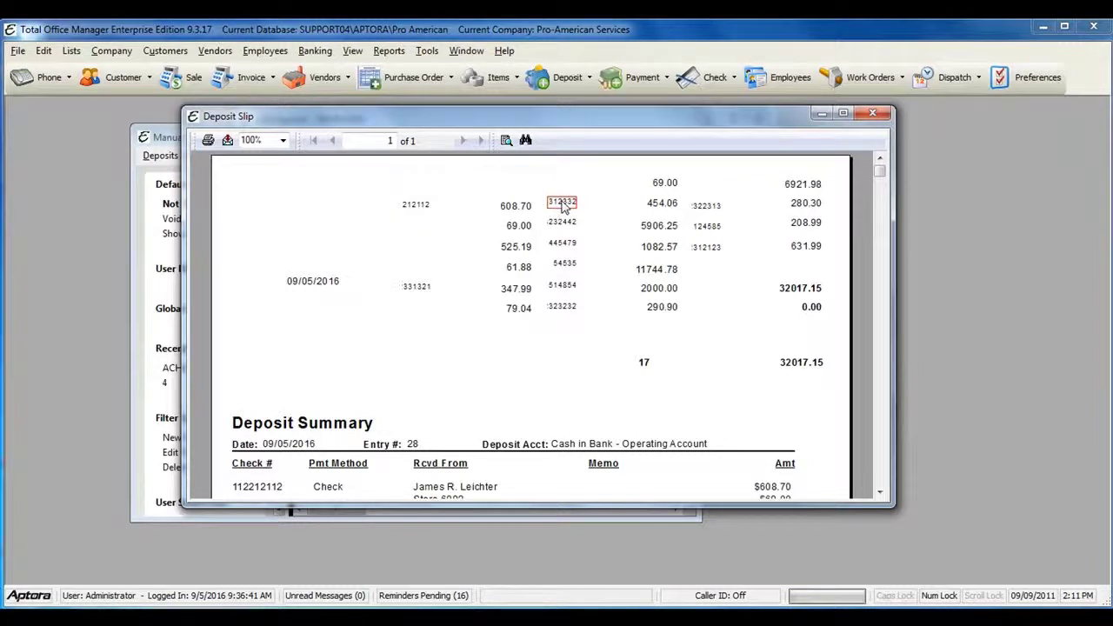
left_click(872, 113)
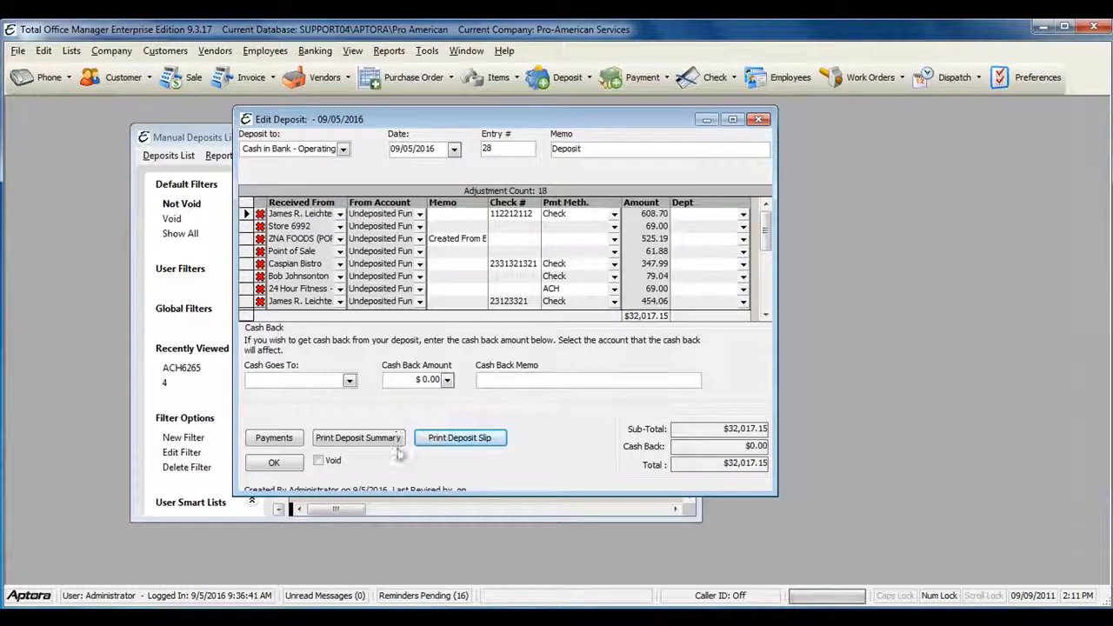
Preview the deposit summary, close it, and save the completed deposit.
left_click(365, 440)
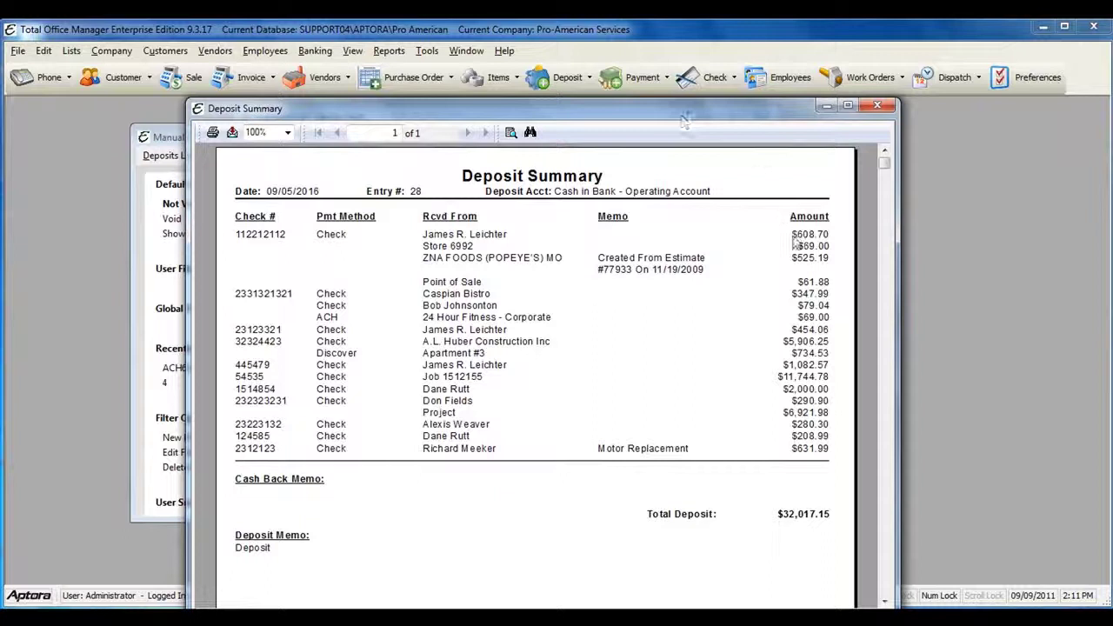
left_click(879, 106)
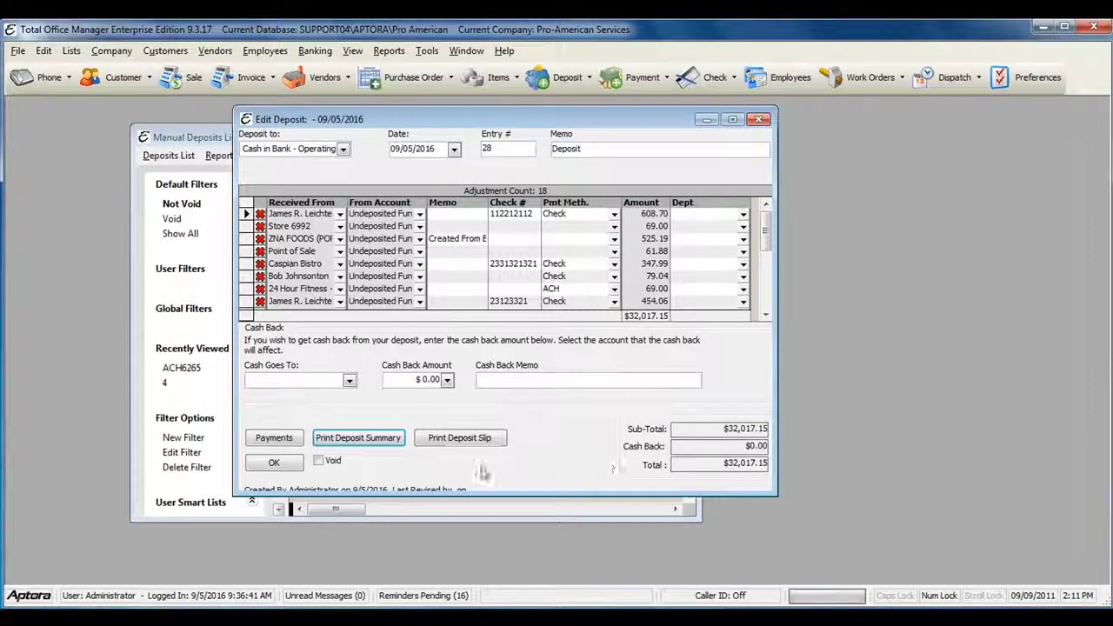
left_click(275, 464)
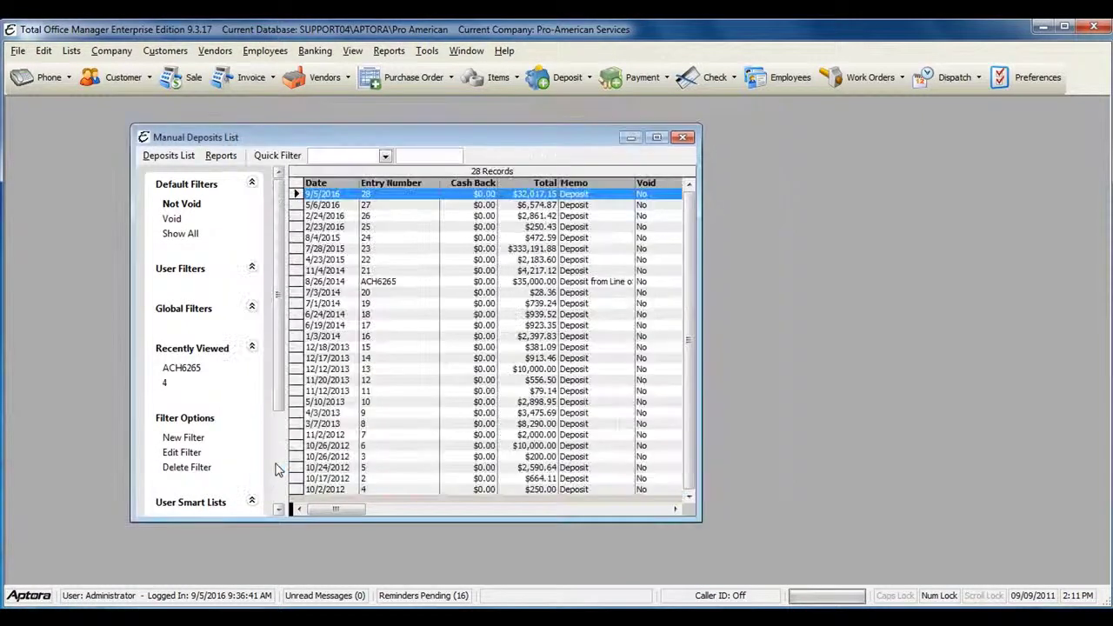